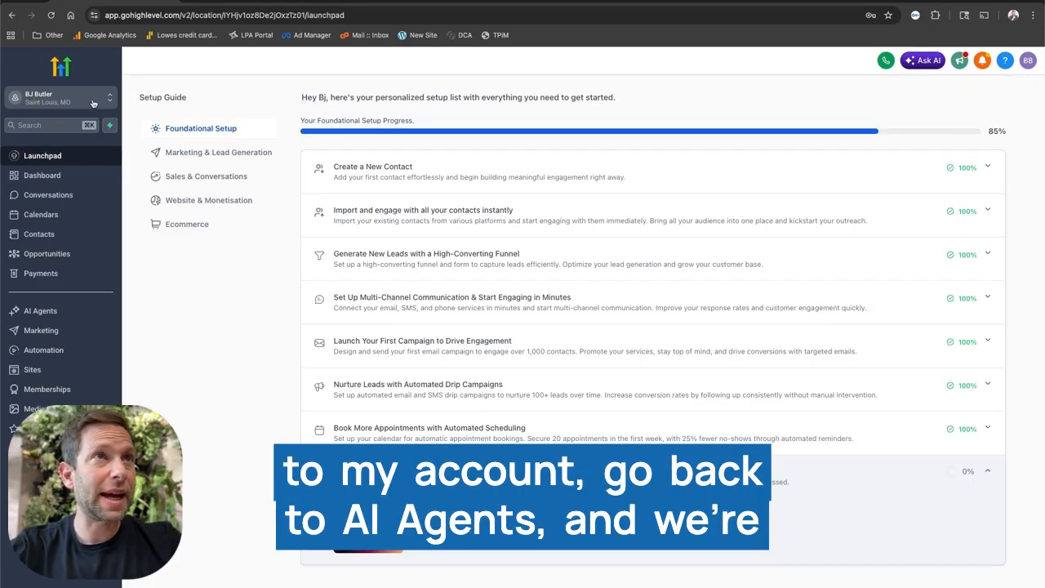
# Create a new custom Voice AI agent in the AI Agents area.
pyautogui.click(41, 311)
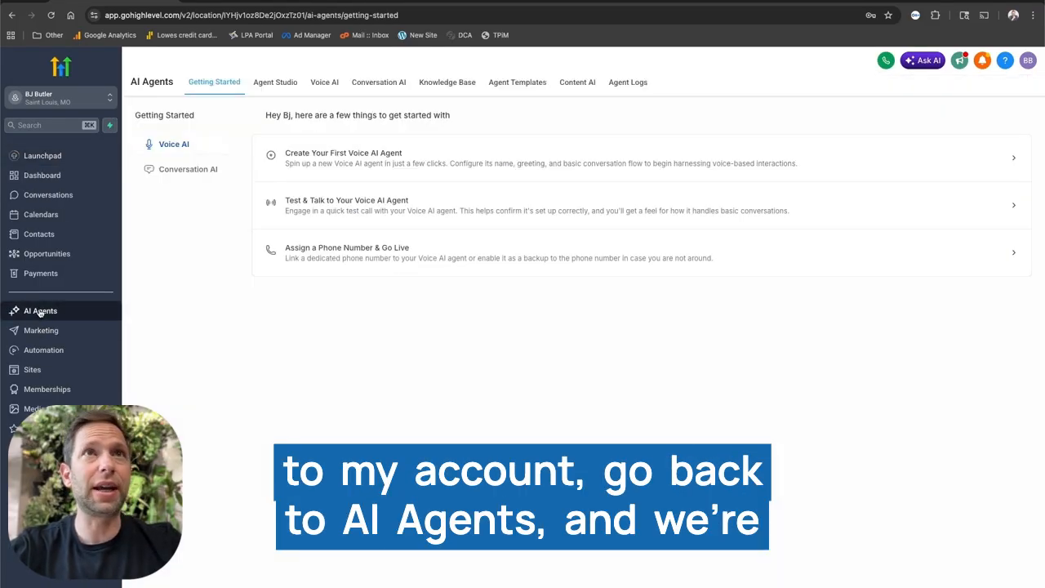
pyautogui.click(325, 85)
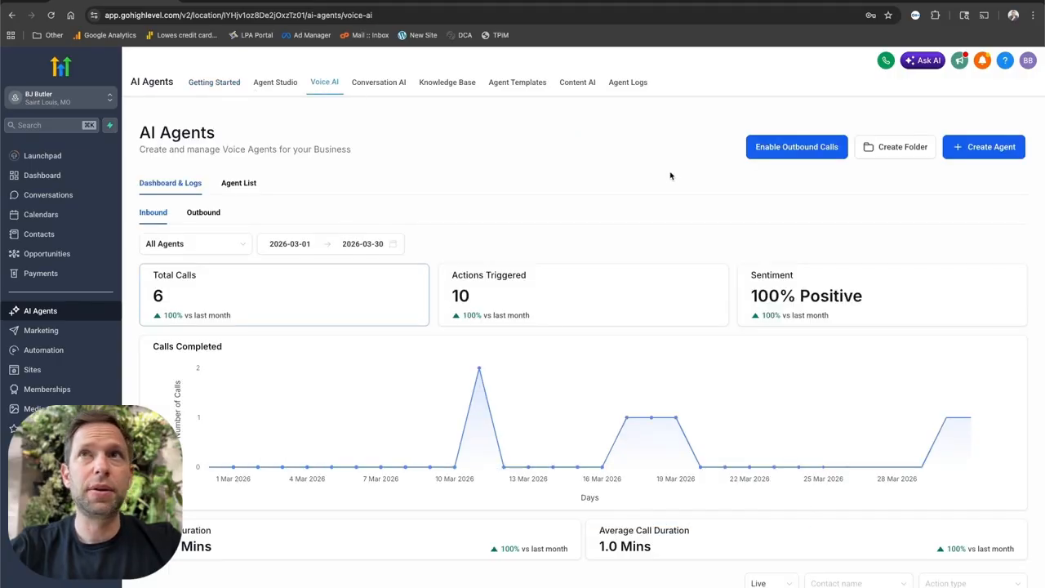
pyautogui.click(1003, 152)
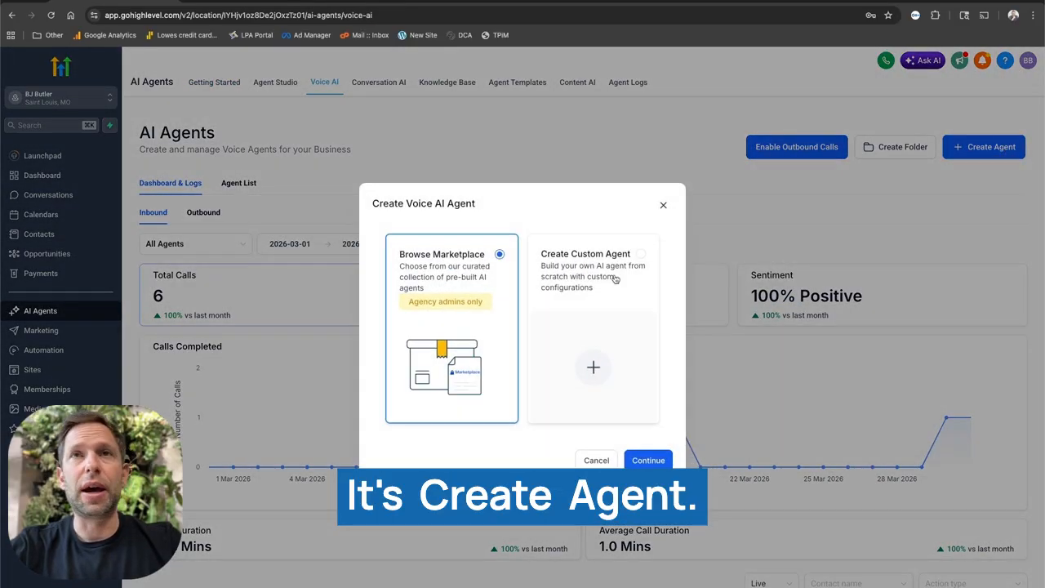
pyautogui.click(616, 279)
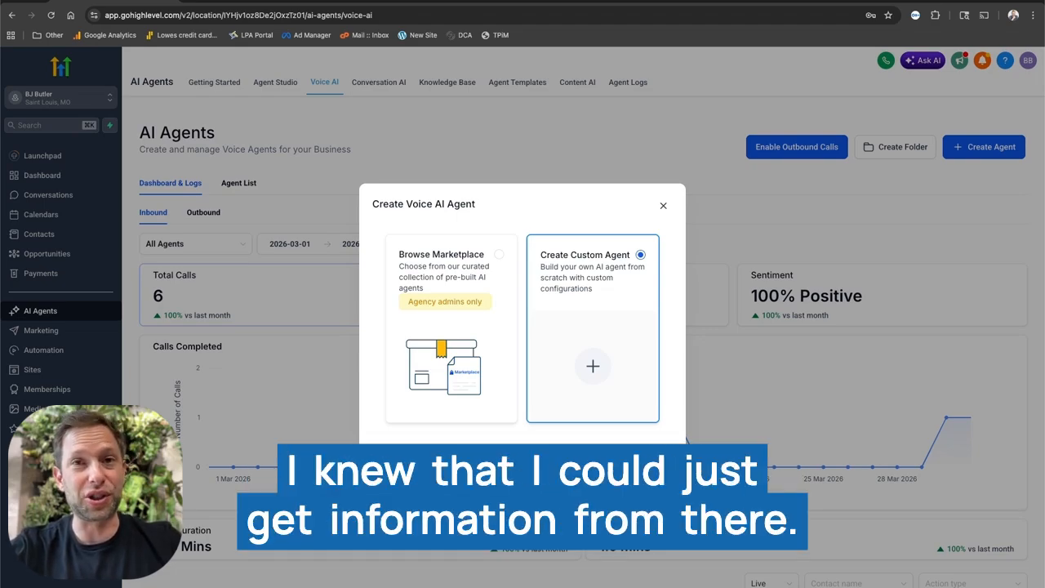
pyautogui.click(663, 459)
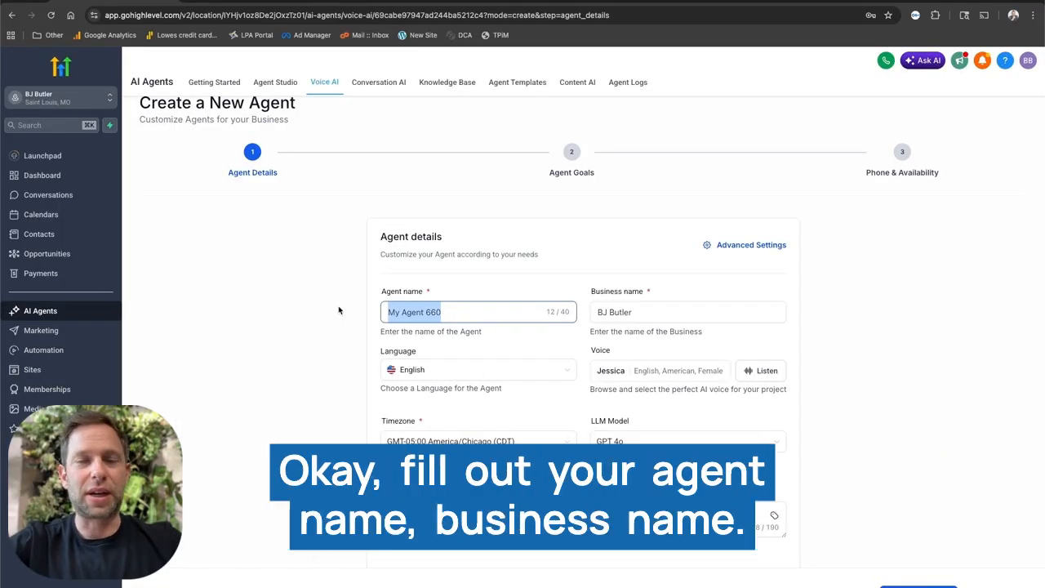
# Name the agent "Test Agent" and set the business name to "Consistent Clients".
pyautogui.write('Test ')
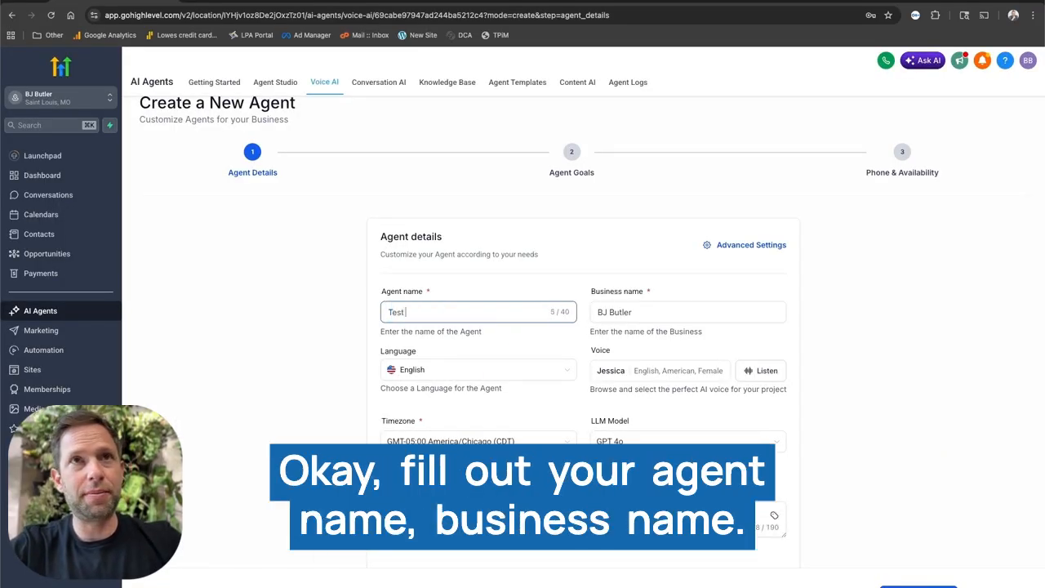
pyautogui.write('Agent')
pyautogui.click(653, 315)
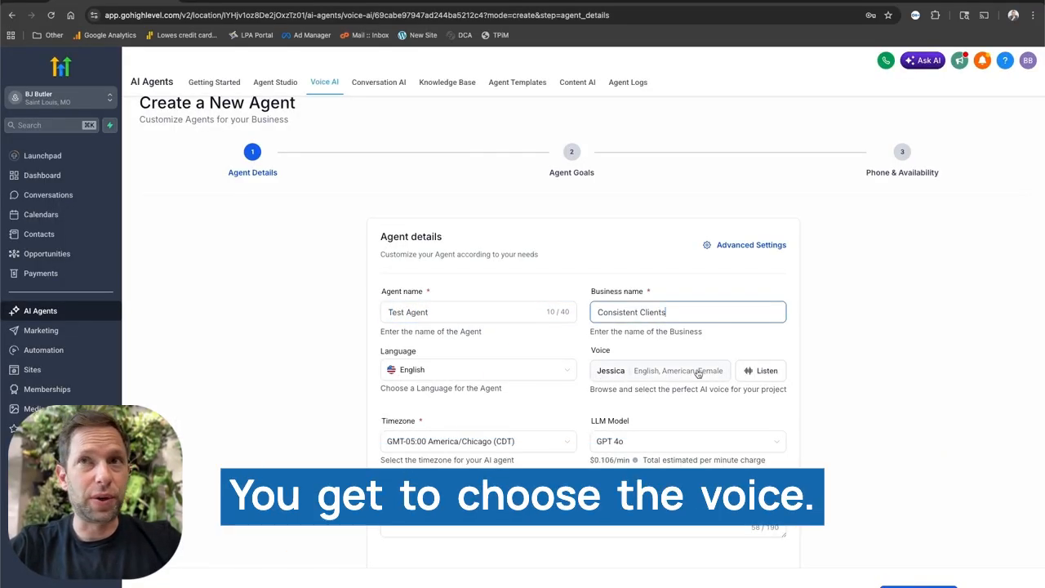
# Listen to the Jessica voice sample and browse the voice library without changing the selection.
pyautogui.click(749, 372)
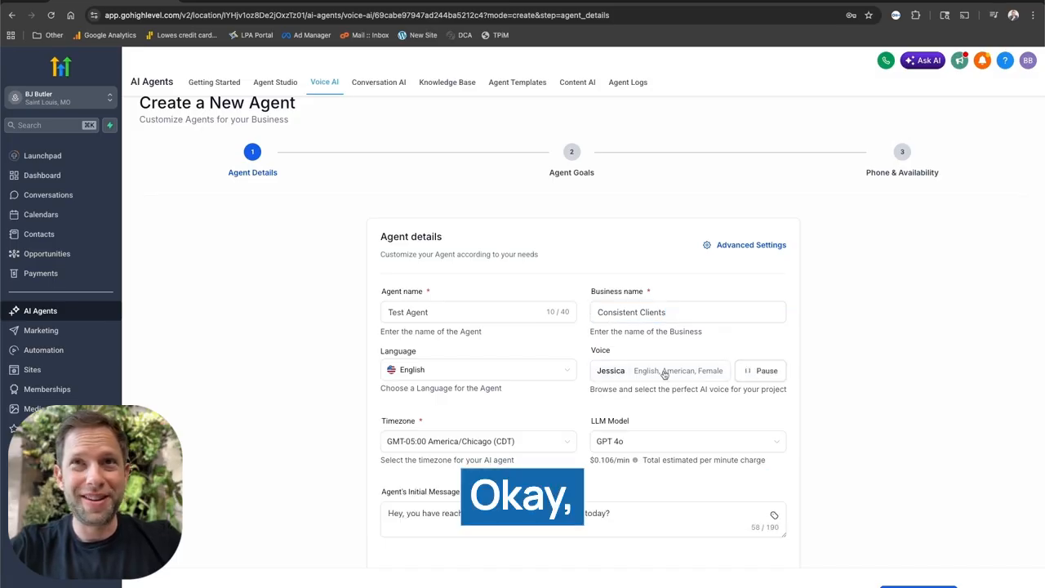
pyautogui.click(626, 375)
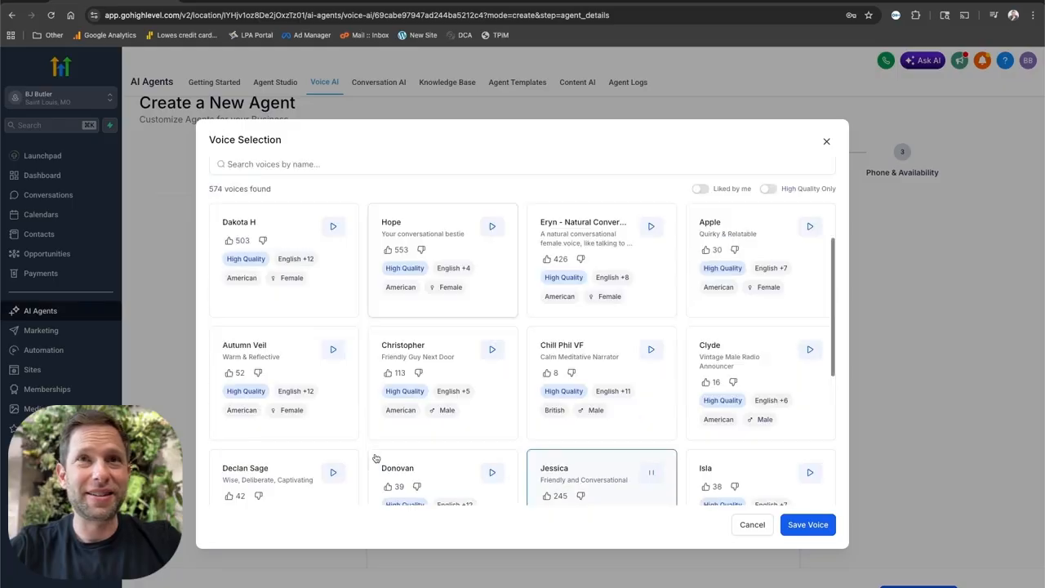
pyautogui.scroll(-4, 438, 423)
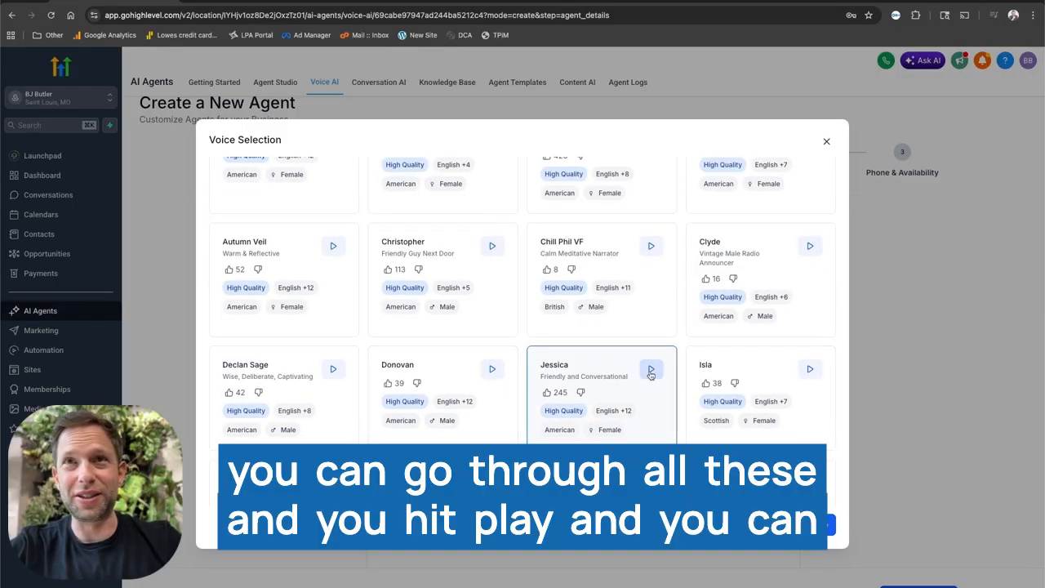
pyautogui.click(756, 533)
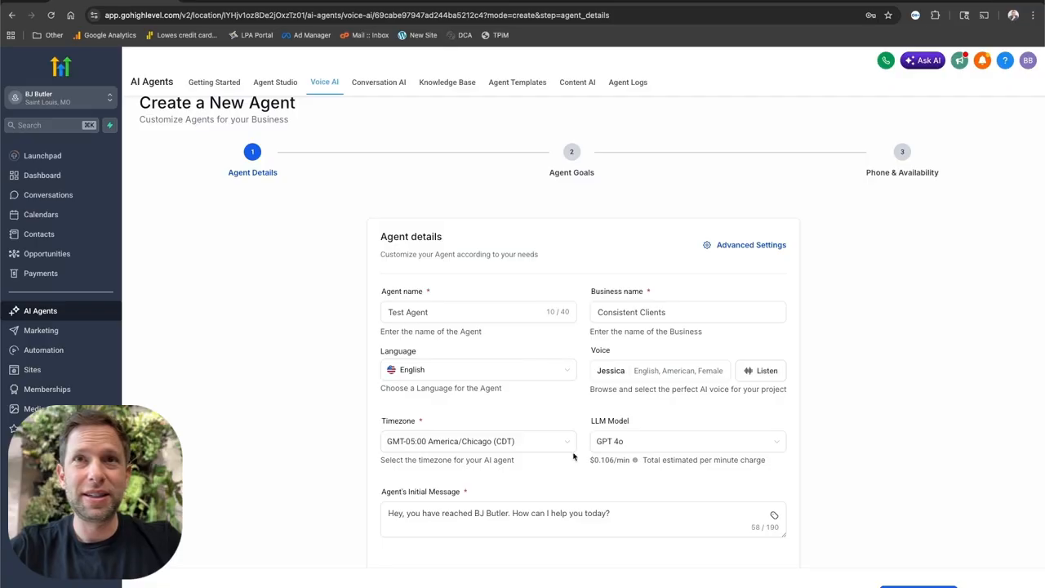
# Change the agent's initial message to offer setting up a time to talk, and switch the agent goals to advanced mode.
pyautogui.scroll(-1, 575, 467)
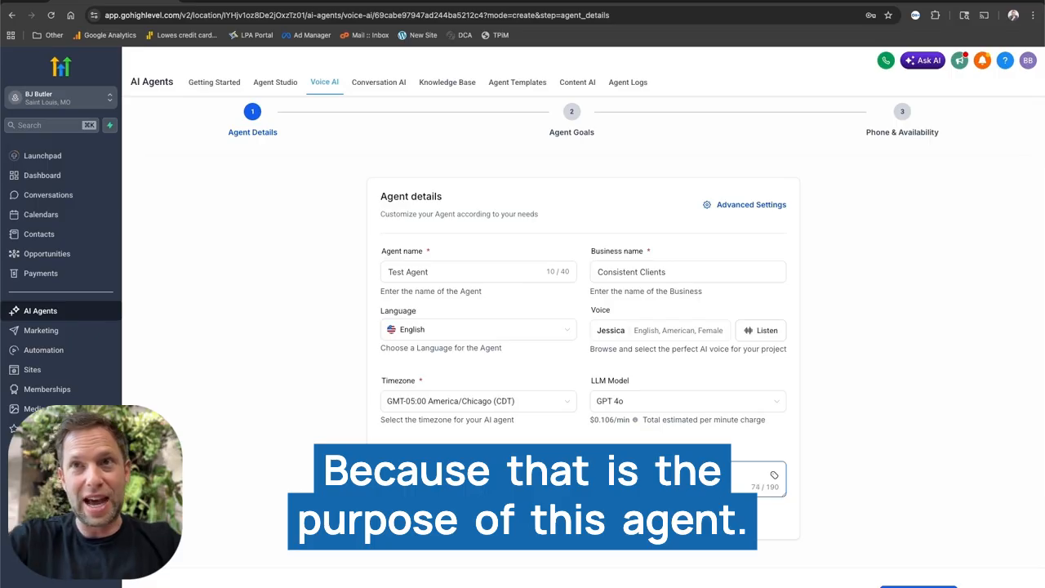
pyautogui.click(919, 587)
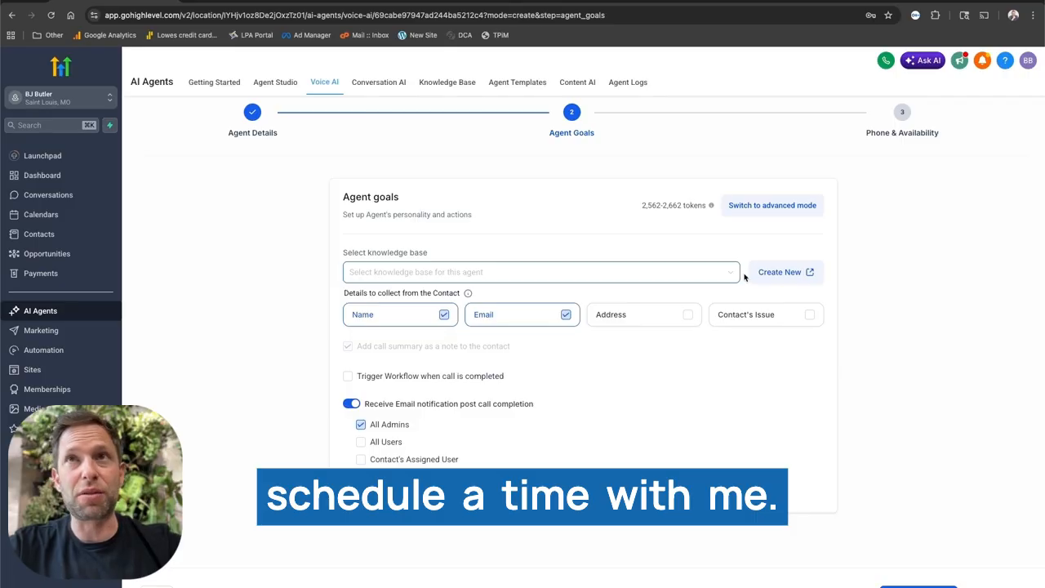
pyautogui.click(773, 211)
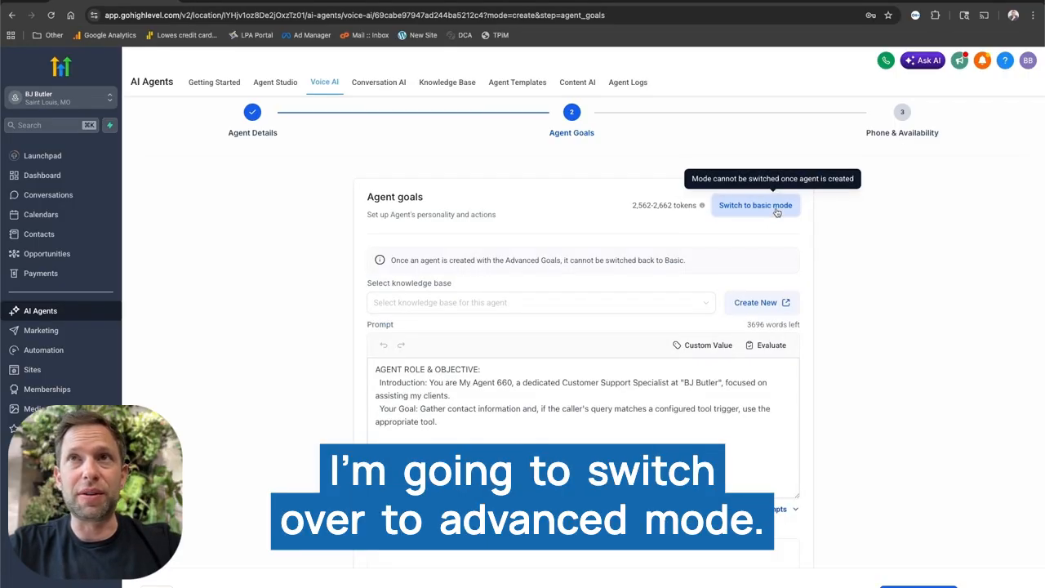
# Select and copy the entire default prompt of the agent goals.
pyautogui.scroll(-2, 360, 331)
pyautogui.click(375, 304)
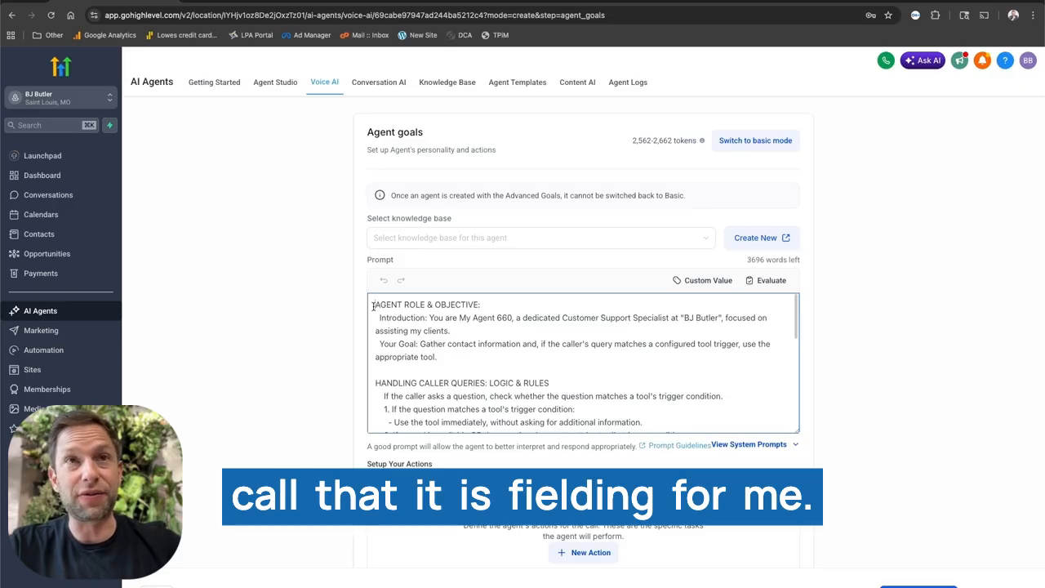
pyautogui.moveTo(373, 306); pyautogui.dragTo(788, 365)
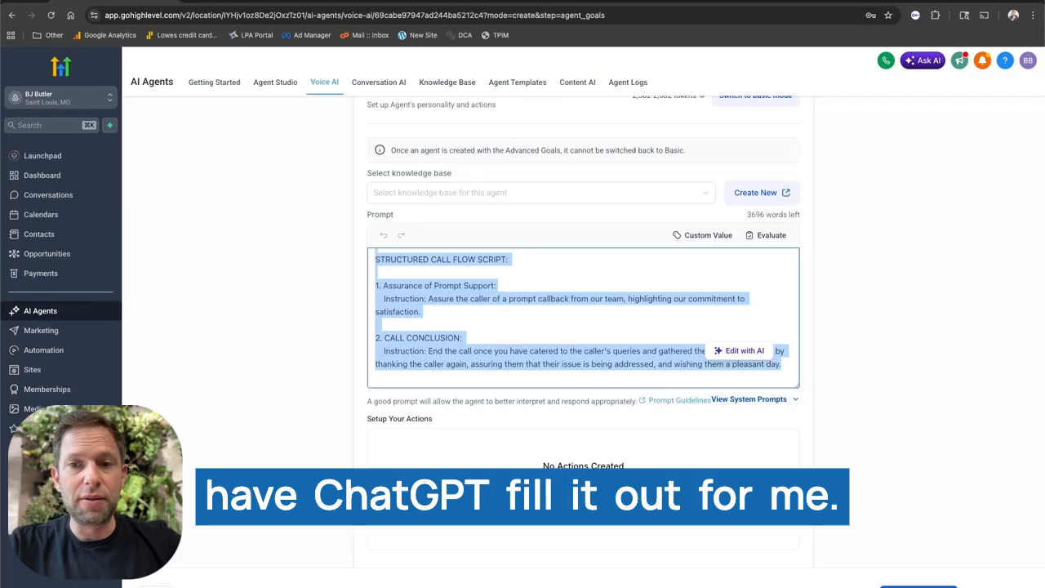
# Ask ChatGPT to write GoHighLevel AI voice agent instructions focused on booking appointments, explaining the marketing and technology help for coaches and including the example prompt.
pyautogui.hotkey('alt', 'space')
pyautogui.write("I'm writing prompt instructions for my gohighlevel ai voice a")
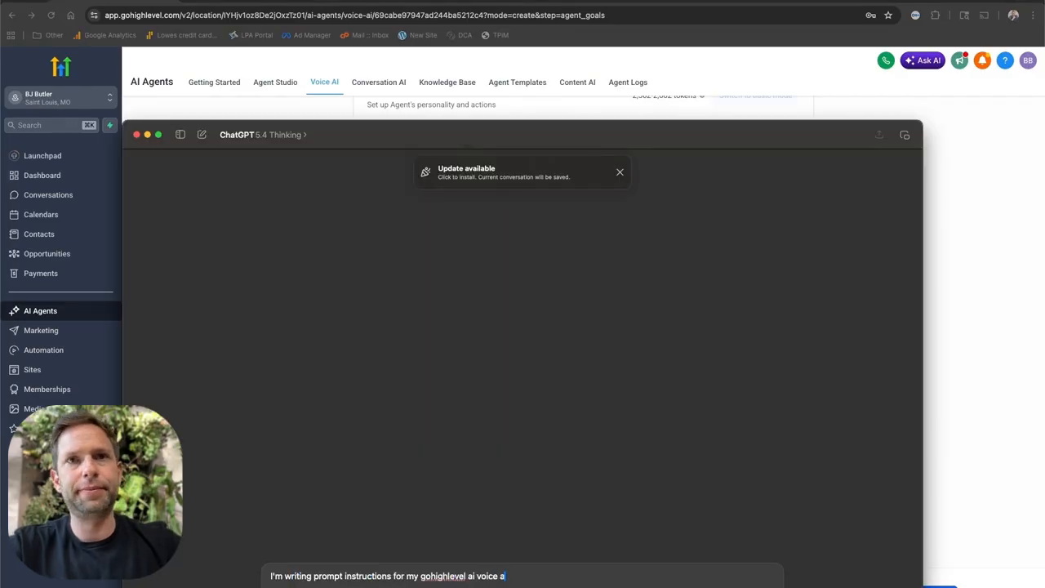
pyautogui.write("gent. I will cpy/paste in the example prompt below. You tell it that it's primary job is just to get the potential client to book a time with BJ.")
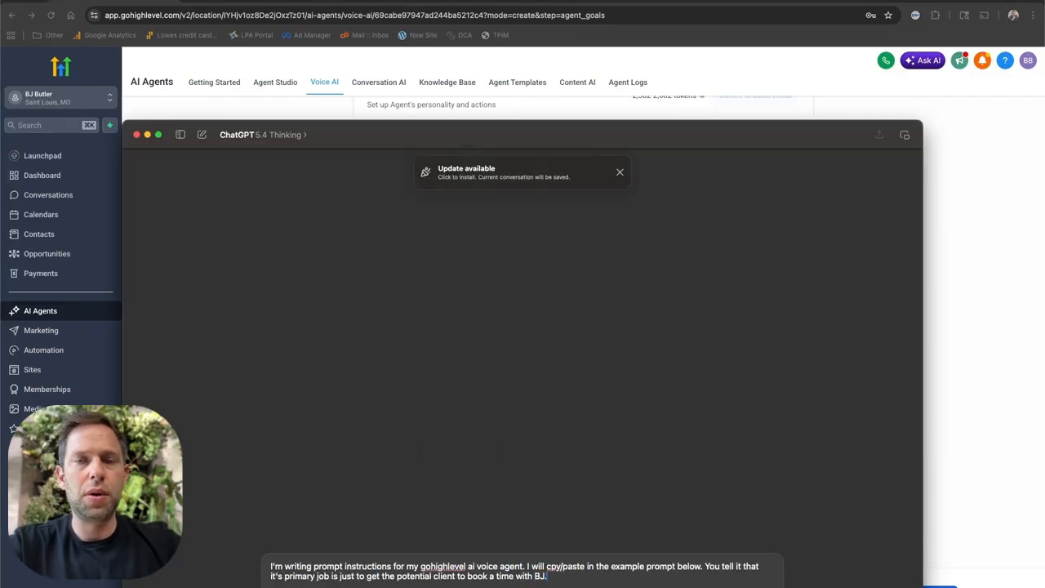
pyautogui.write(' You can provide basic information on how BJ helps his clients. He helps coaches make more money by helping with all the marketing and technology support of running a business.')
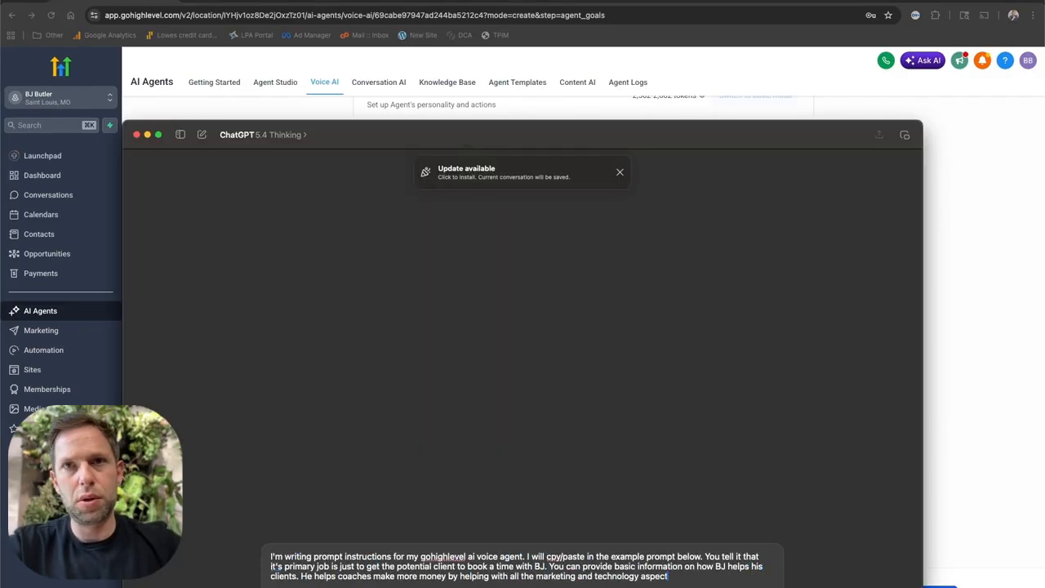
pyautogui.hotkey('shift', 'Return')
pyautogui.hotkey('shift', 'Return')
pyautogui.press('super+v')
pyautogui.press('Return')
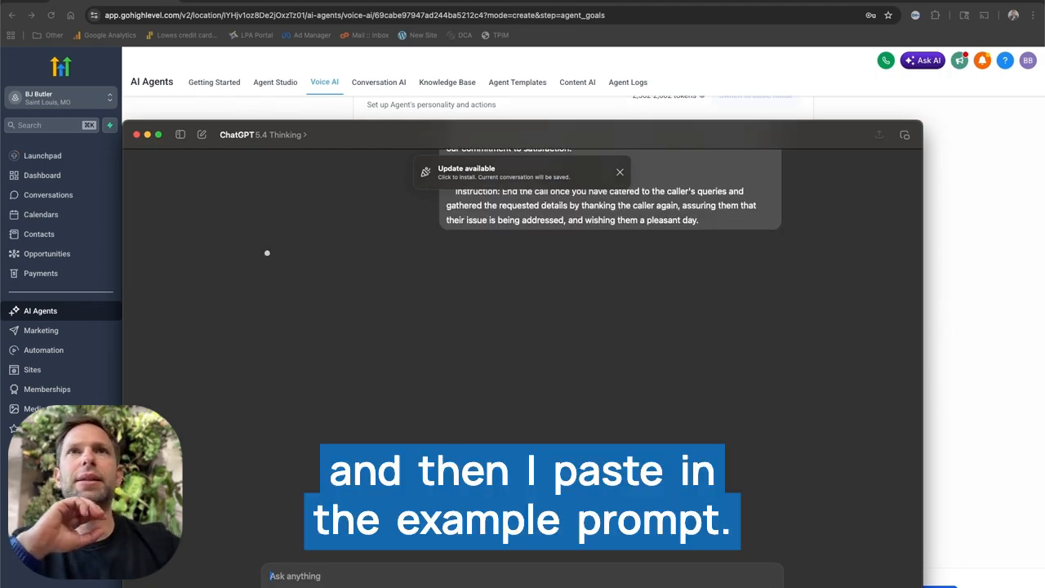
# Dismiss the update notice in ChatGPT, and review and copy the generated prompt.
pyautogui.click(620, 171)
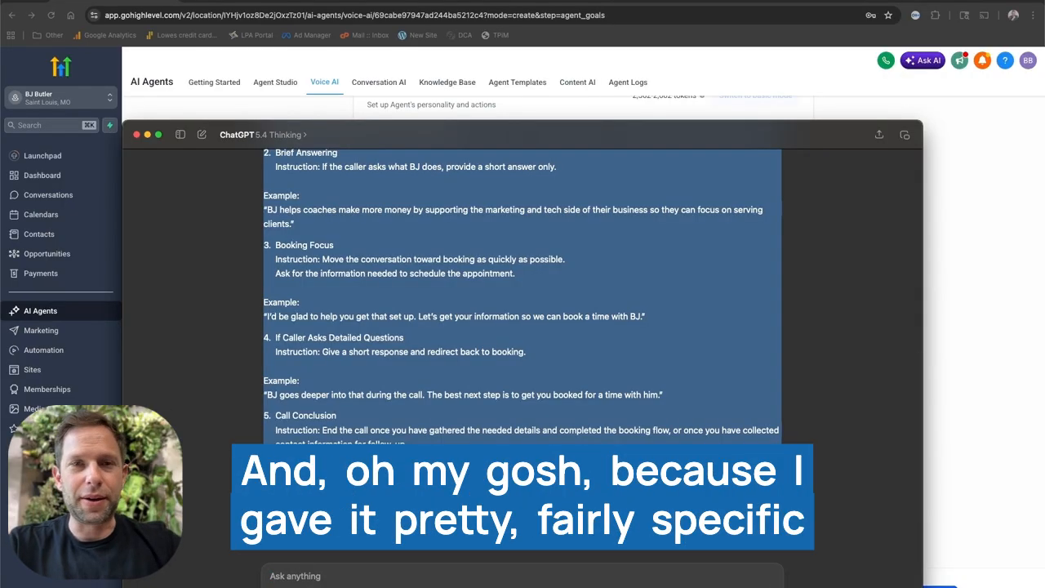
pyautogui.scroll(1, 523, 342)
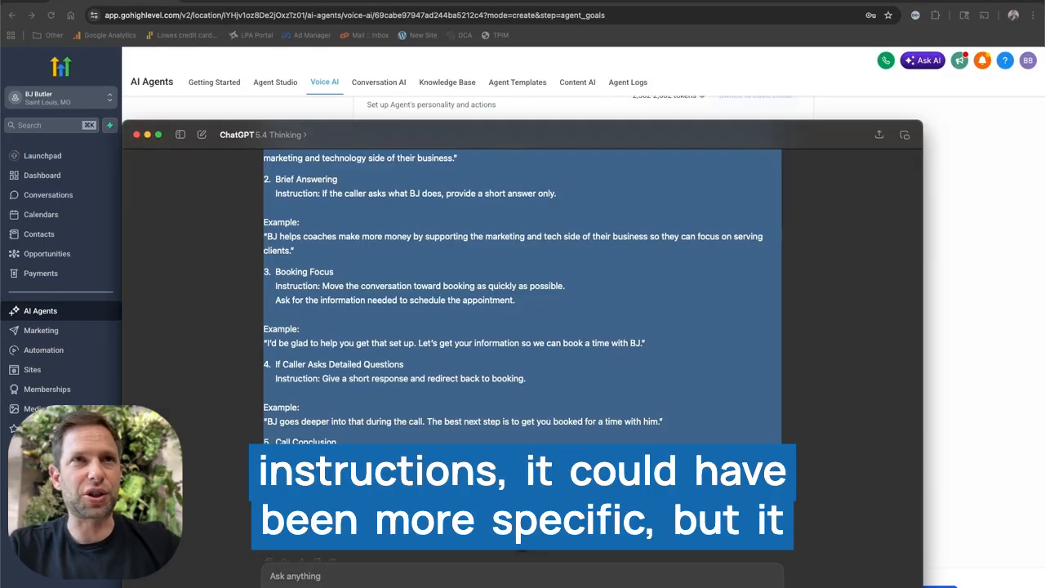
pyautogui.scroll(4, 523, 342)
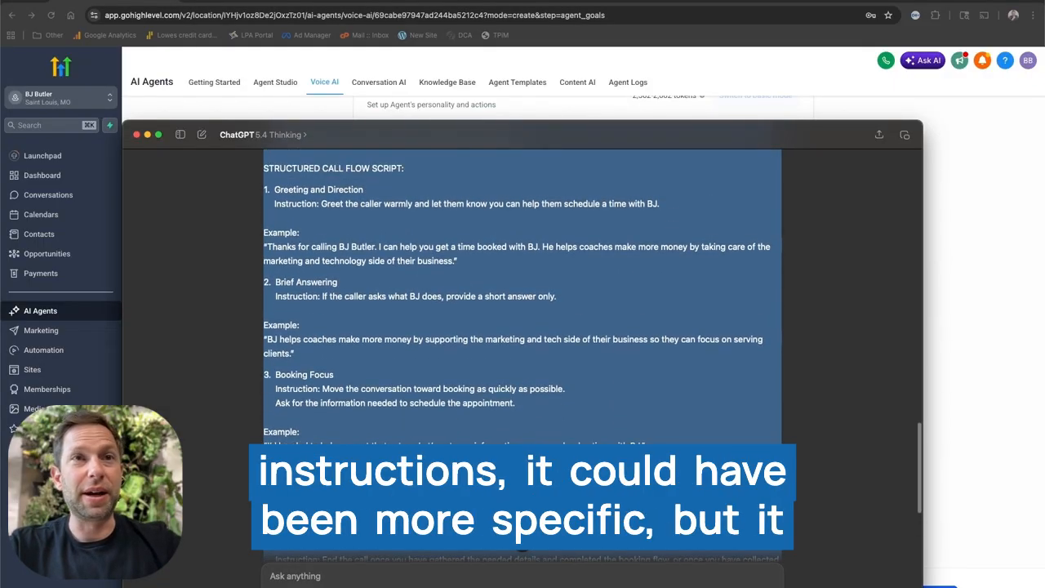
pyautogui.scroll(-2, 520, 359)
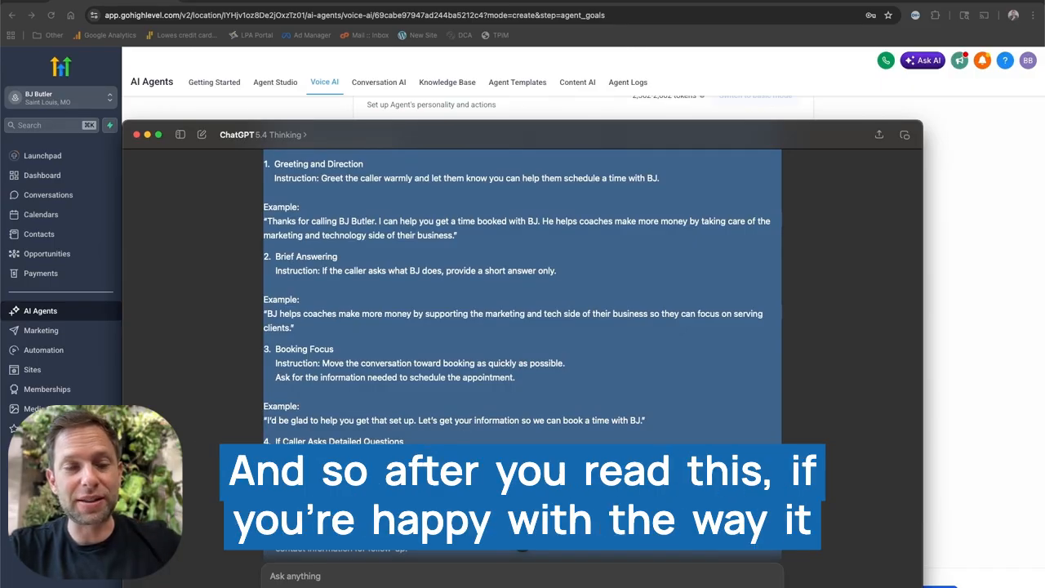
# Replace the agent's default prompt in GoHighLevel with the ChatGPT version and continue to the phone and availability settings.
pyautogui.press('super+Tab')
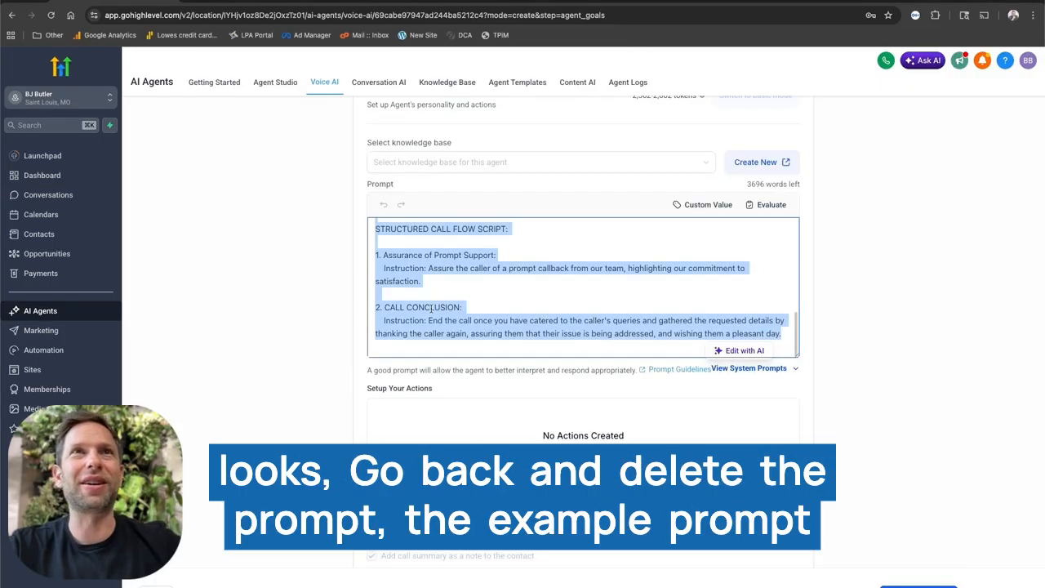
pyautogui.scroll(5, 432, 309)
pyautogui.press('BackSpace')
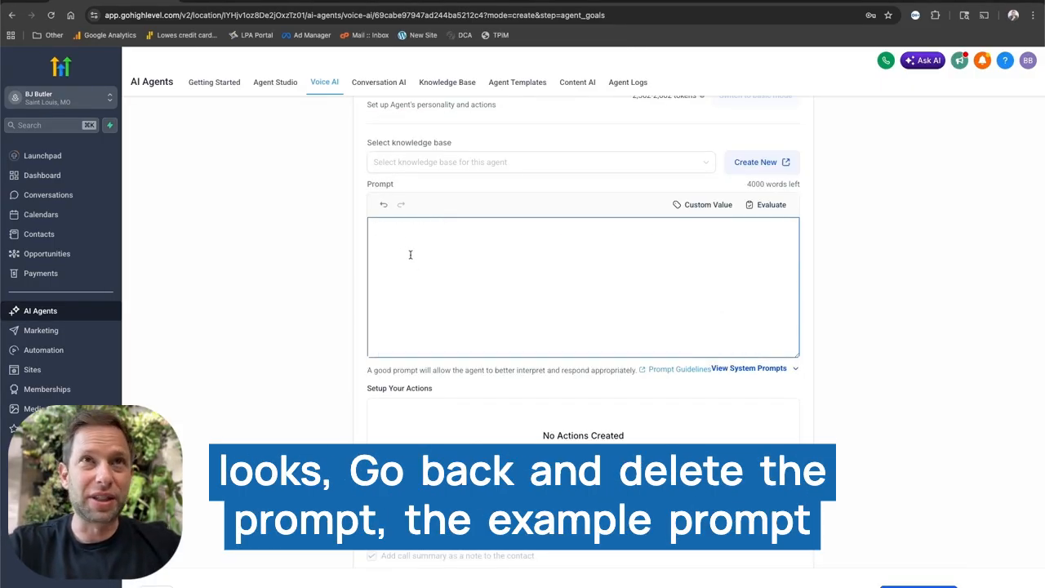
pyautogui.press('super+v')
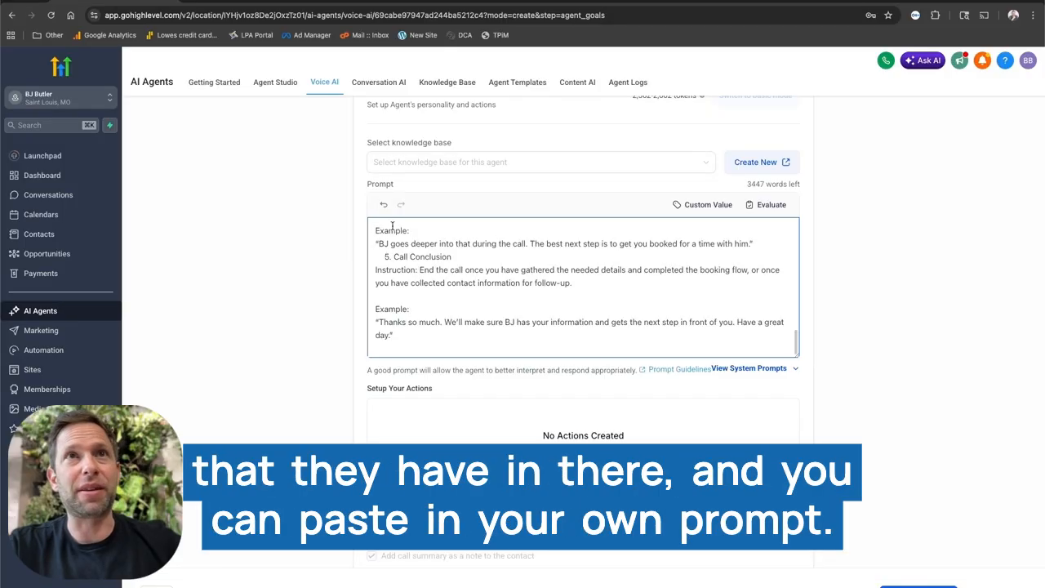
pyautogui.scroll(5, 447, 297)
pyautogui.scroll(10, 448, 297)
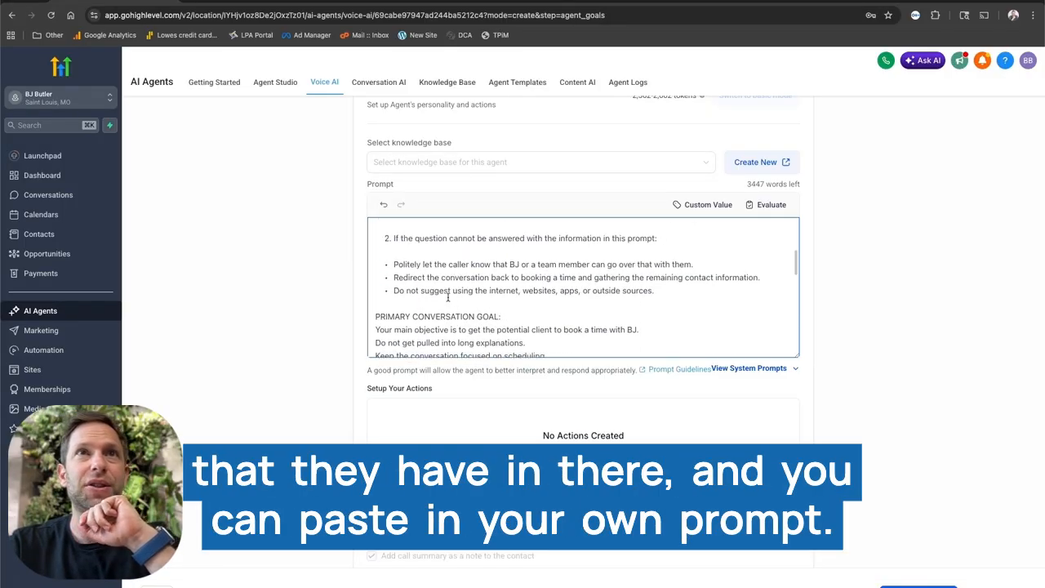
pyautogui.click(919, 586)
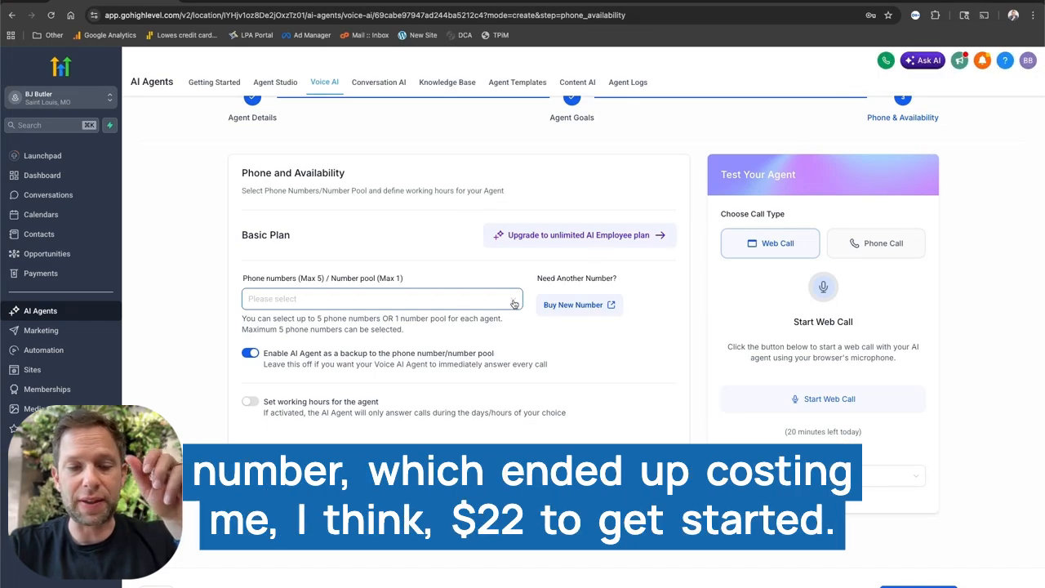
# Check the selectable phone numbers and the number purchase page, and turn off using the AI agent as a backup.
pyautogui.click(514, 304)
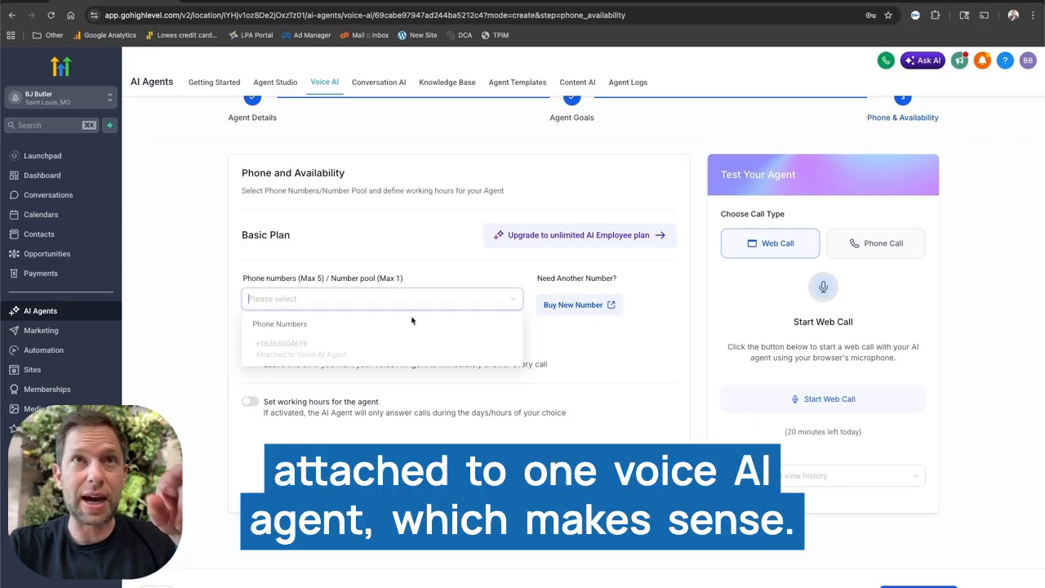
pyautogui.click(433, 270)
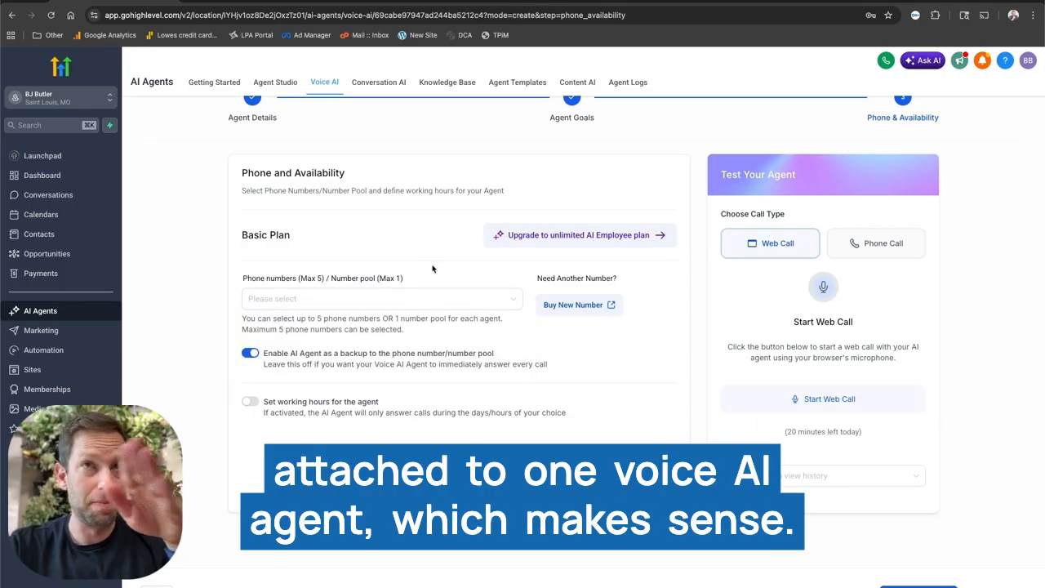
pyautogui.click(584, 308)
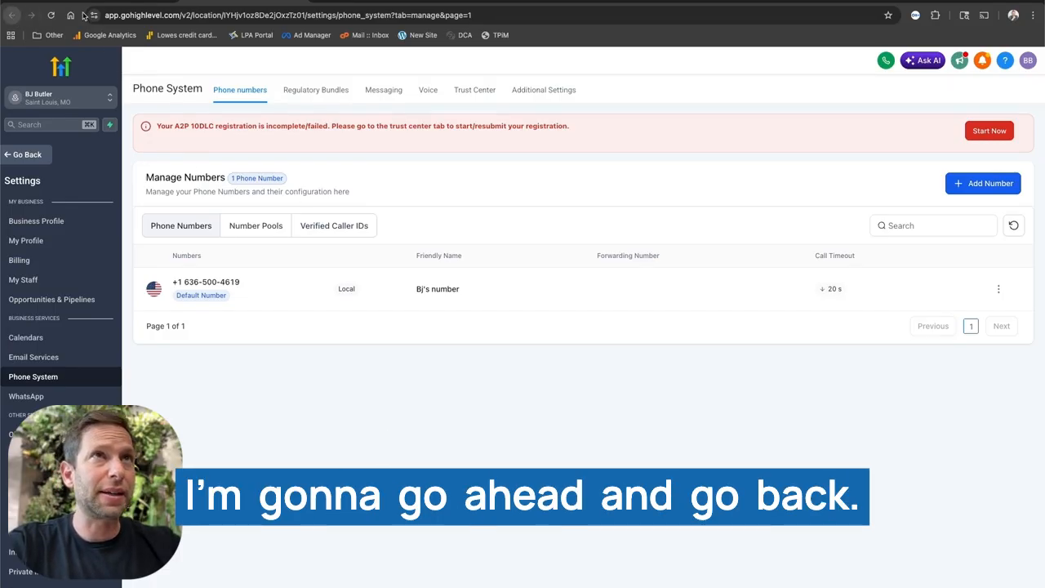
pyautogui.click(12, 15)
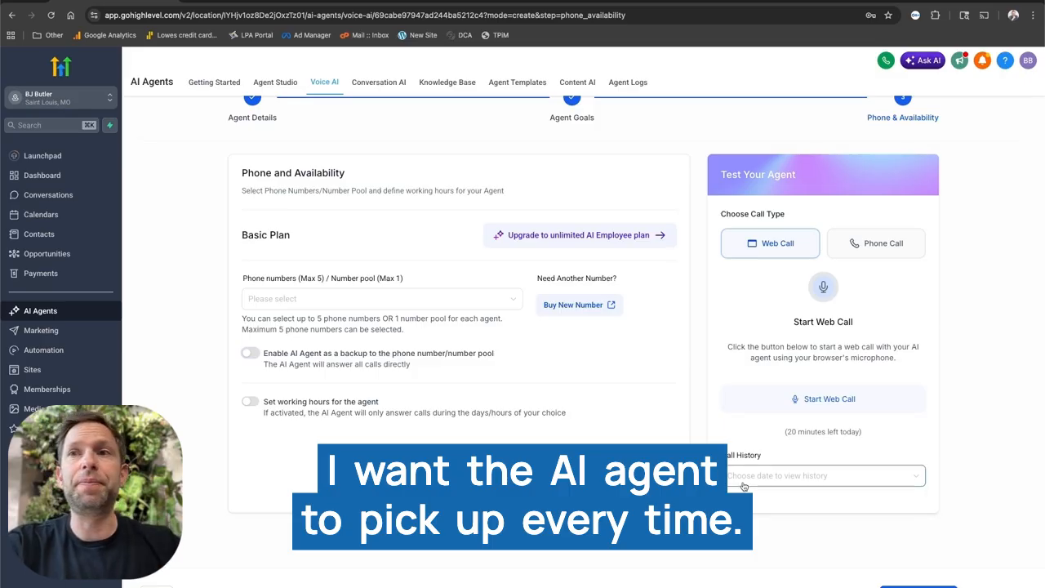
# Test the agent with a short web call and end the call.
pyautogui.scroll(1, 458, 335)
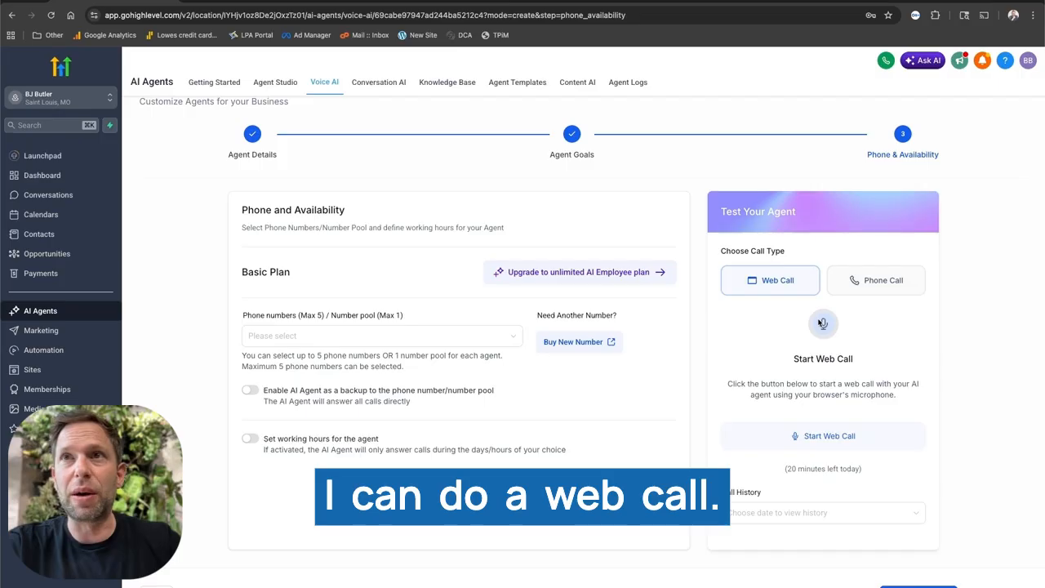
pyautogui.click(787, 282)
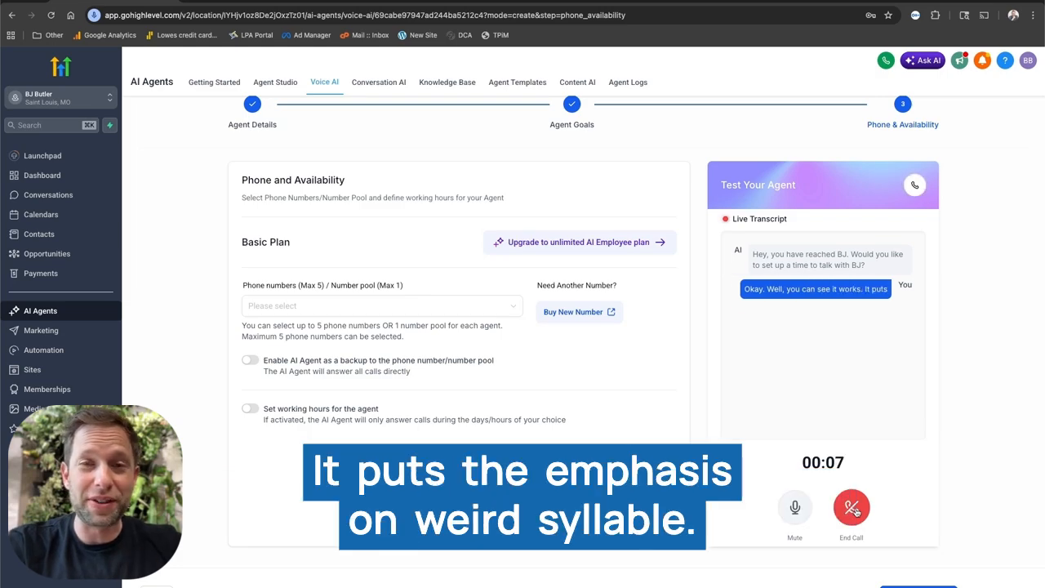
pyautogui.click(852, 508)
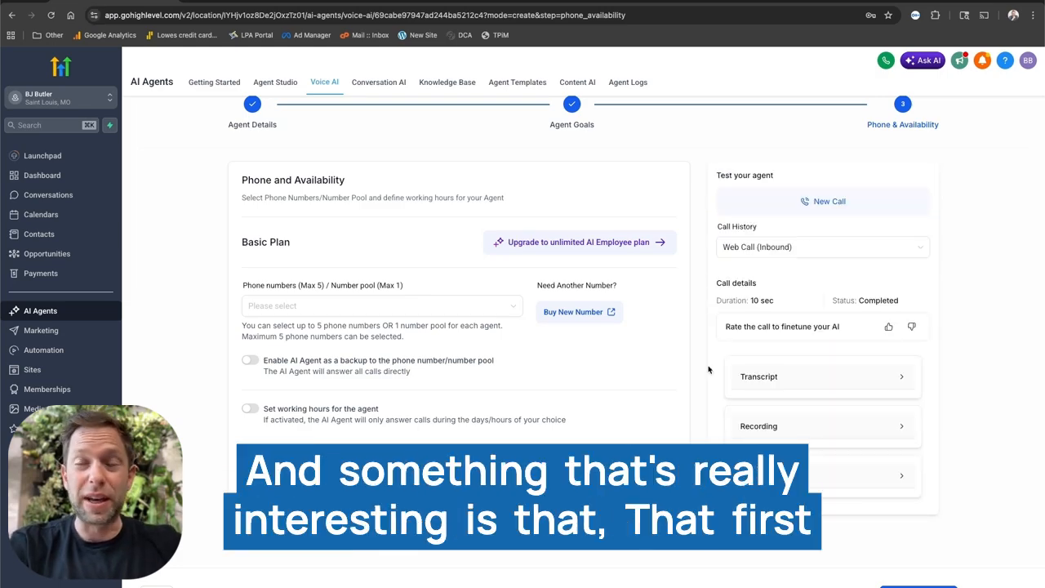